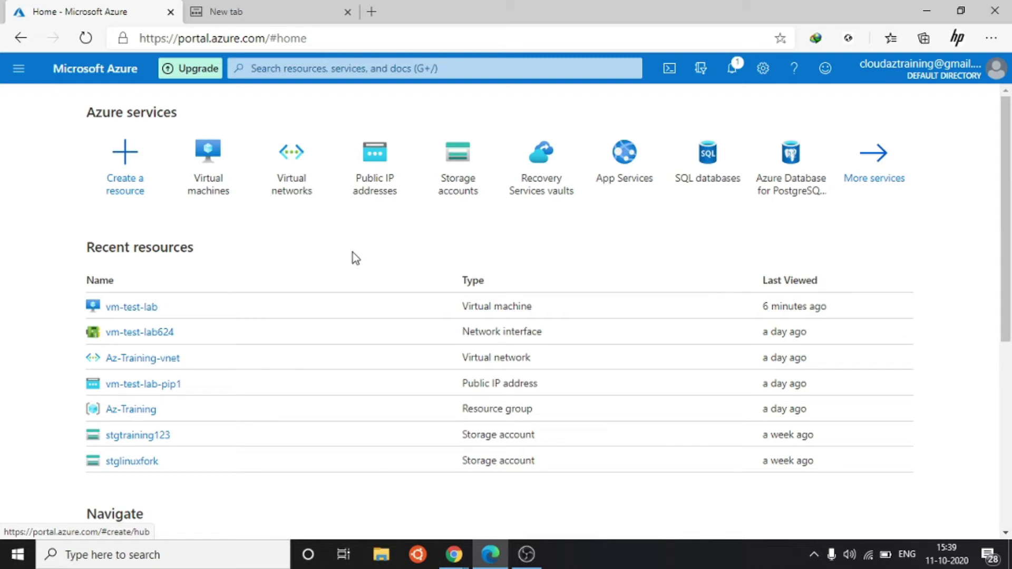
- Copy the public IP address of the virtual machine vm-test-lab and open Command Prompt
{"action": "left_click", "coordinate": [138, 308]}
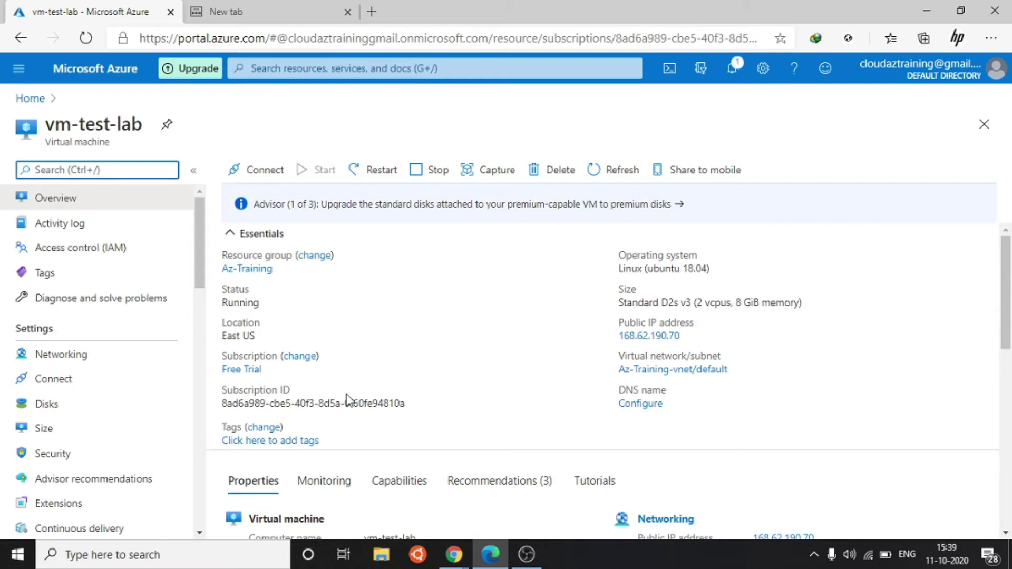
{"action": "left_click", "coordinate": [689, 335]}
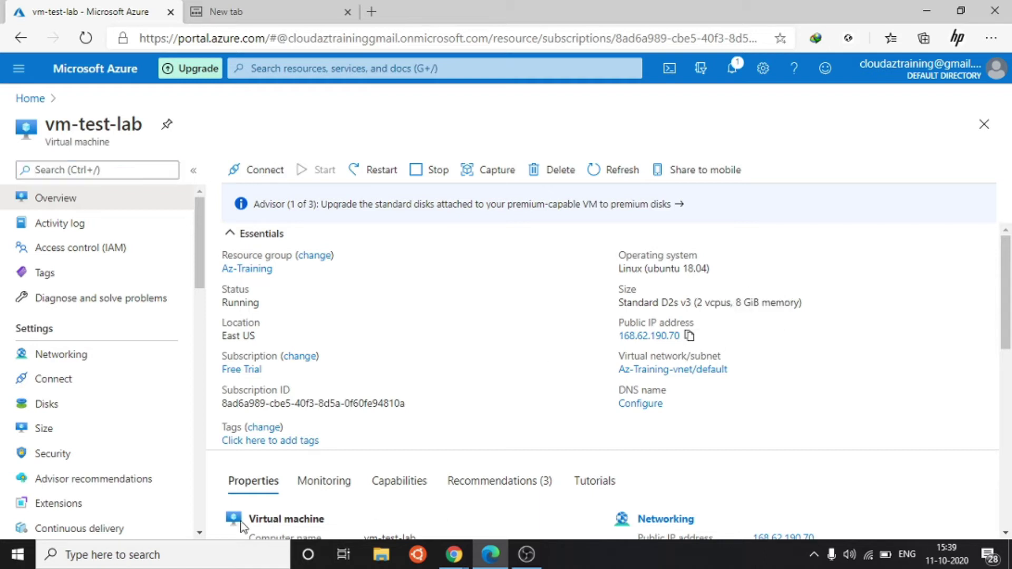
{"action": "left_click", "coordinate": [172, 562]}
{"action": "type", "text": "cm"}
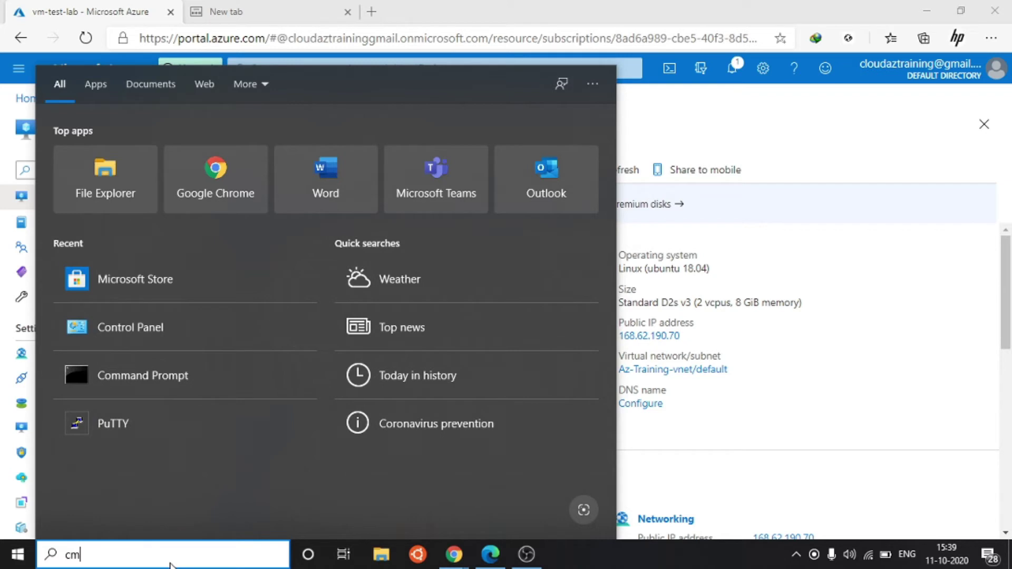
{"action": "key", "text": "Return"}
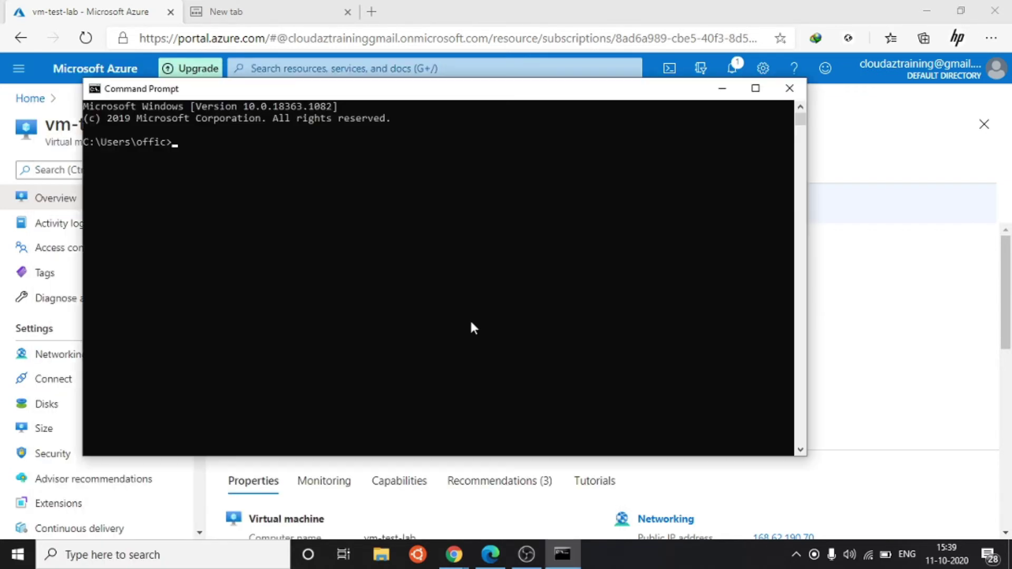
- Ping the copied public IP address 168.62.190.70 and minimize the Command Prompt window
{"action": "type", "text": "ping"}
{"action": "key", "text": "ctrl+v"}
{"action": "key", "text": "Return"}
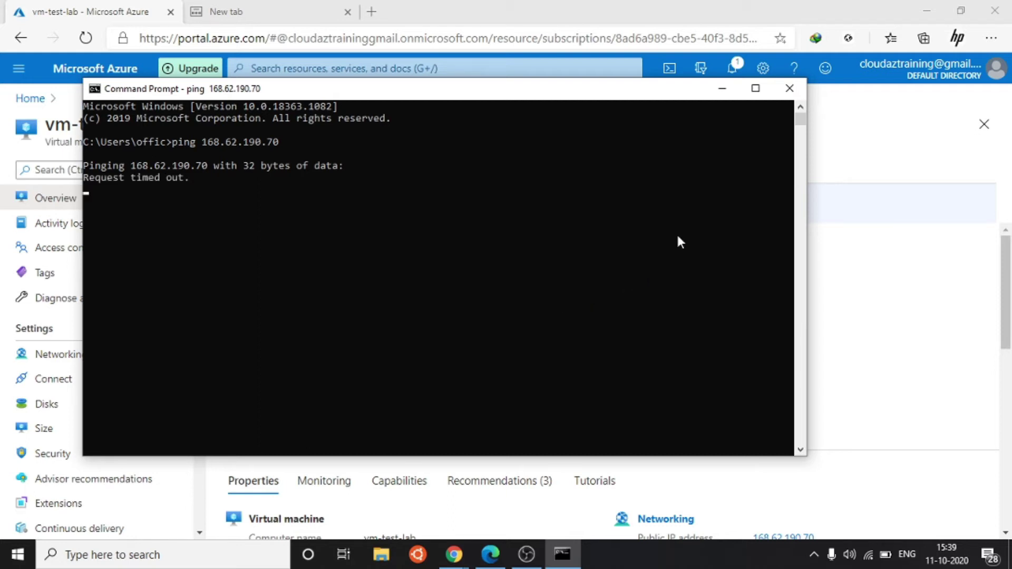
{"action": "left_click", "coordinate": [721, 90]}
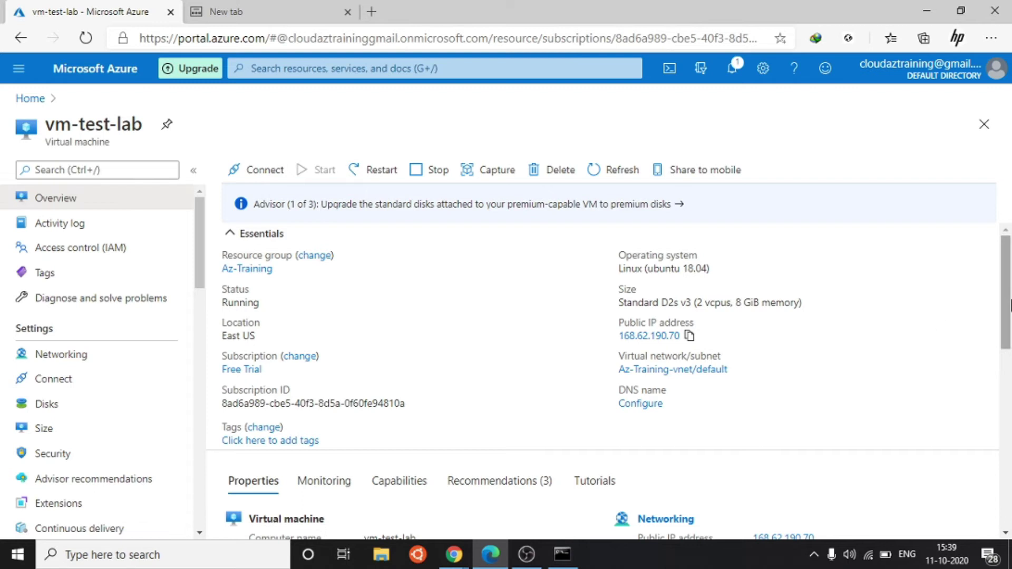
- Review the networking settings of vm-test-lab, including its load balancing, and return to the overview
{"action": "mouse_move", "coordinate": [1011, 306]}
{"action": "left_mouse_down"}
{"action": "mouse_move", "coordinate": [1011, 334]}
{"action": "mouse_move", "coordinate": [1011, 305]}
{"action": "left_mouse_up"}
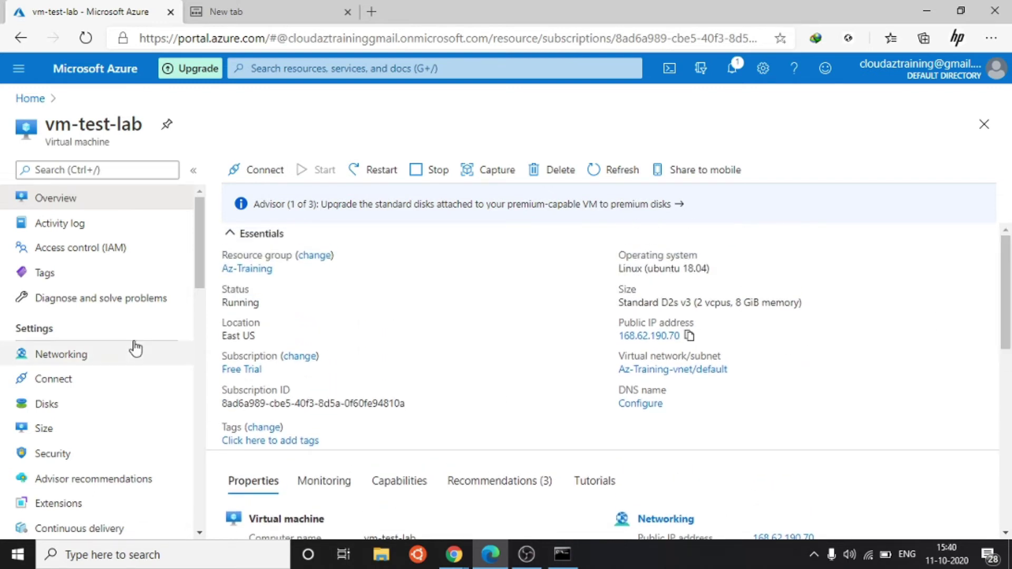
{"action": "left_click", "coordinate": [110, 356]}
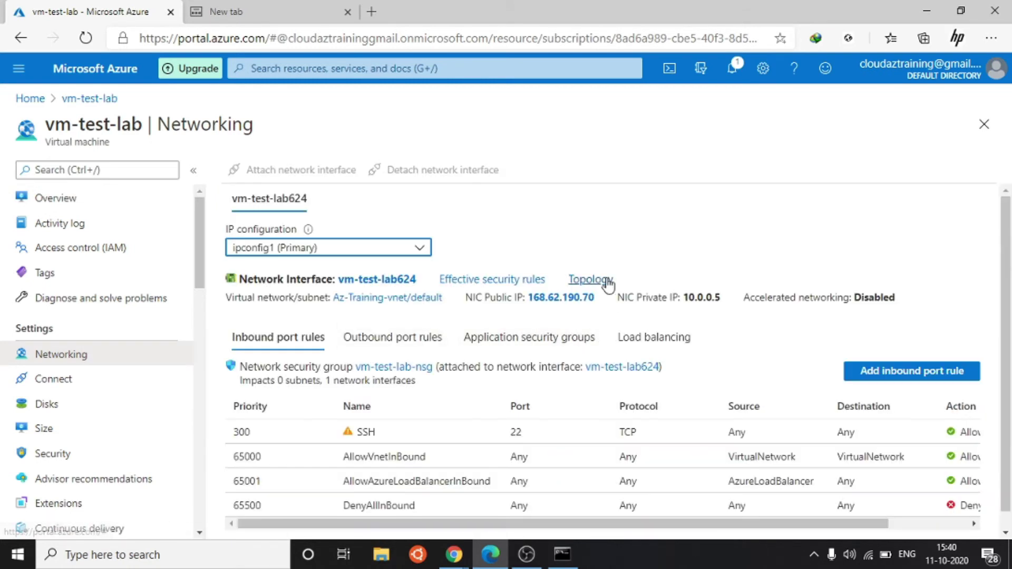
{"action": "left_click", "coordinate": [675, 338]}
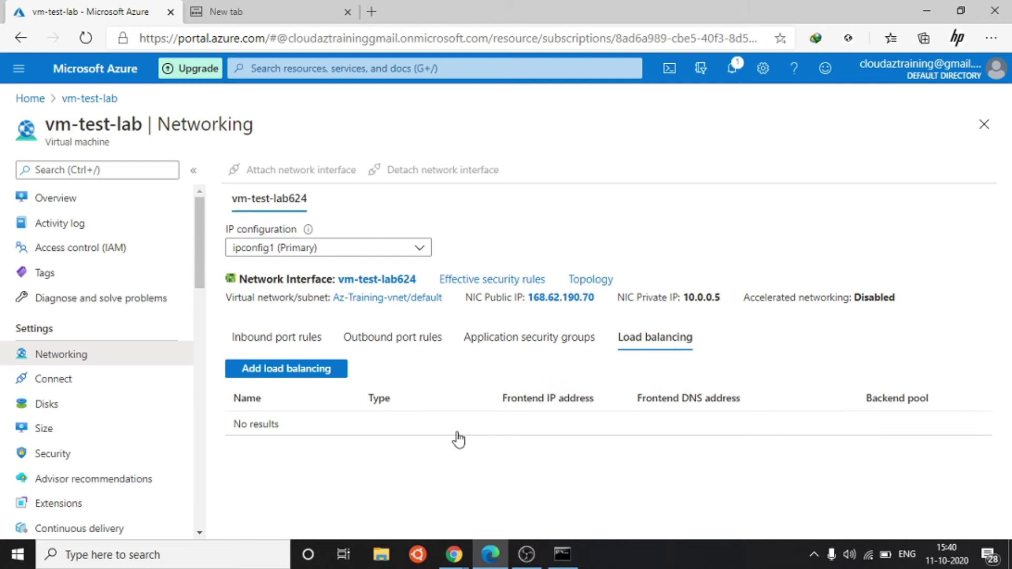
{"action": "left_click", "coordinate": [110, 198]}
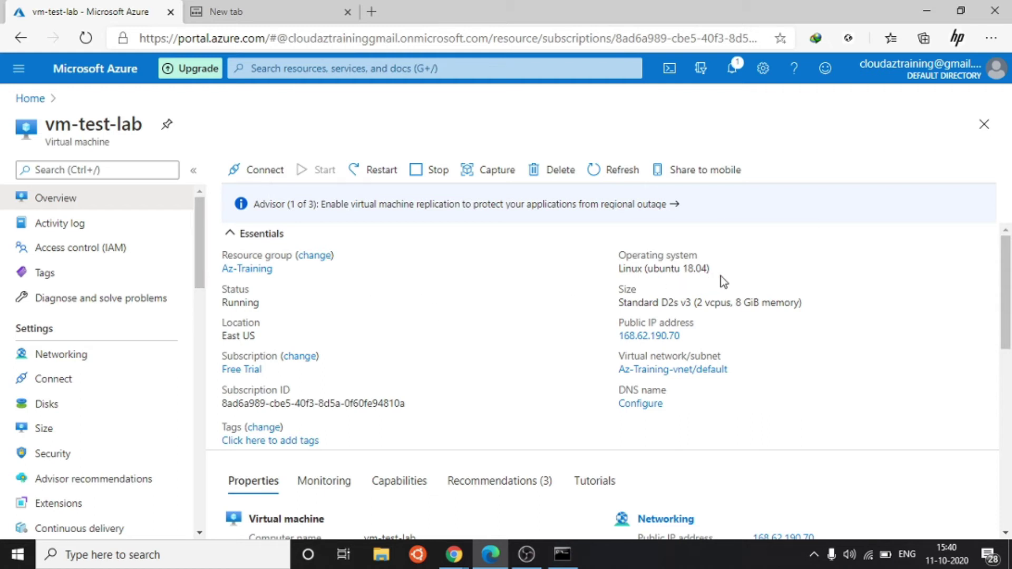
- Start a new inbound port rule in the networking settings of vm-test-lab, with destination port ranges set to *
{"action": "mouse_move", "coordinate": [722, 283]}
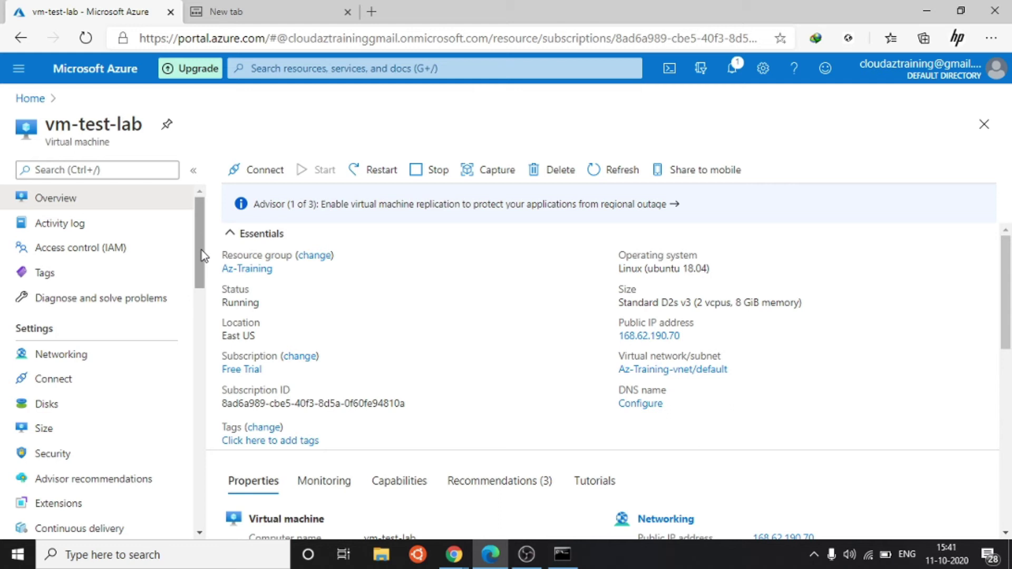
{"action": "scroll", "coordinate": [158, 269], "scroll_direction": "down", "scroll_amount": 3}
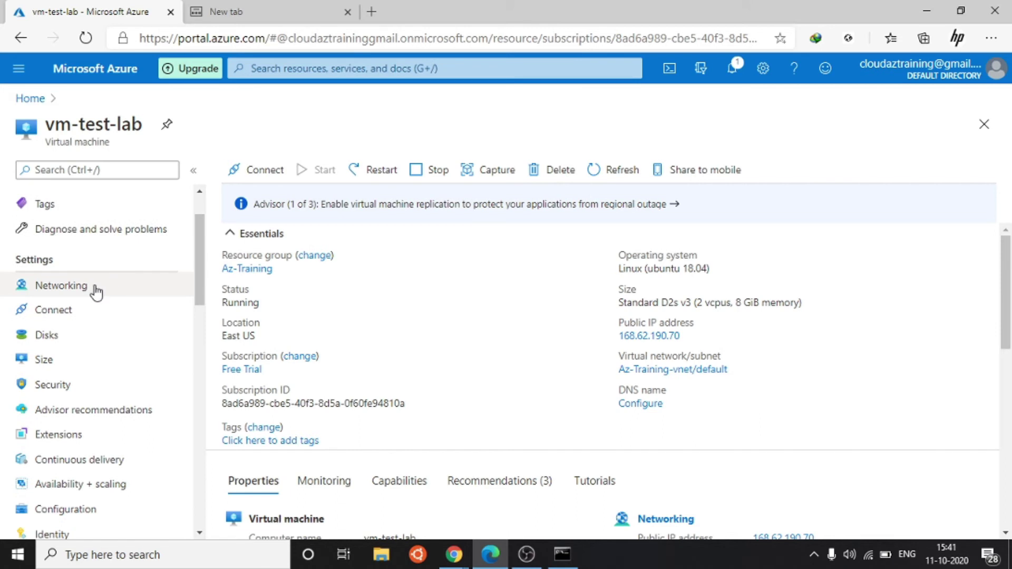
{"action": "left_click", "coordinate": [95, 290]}
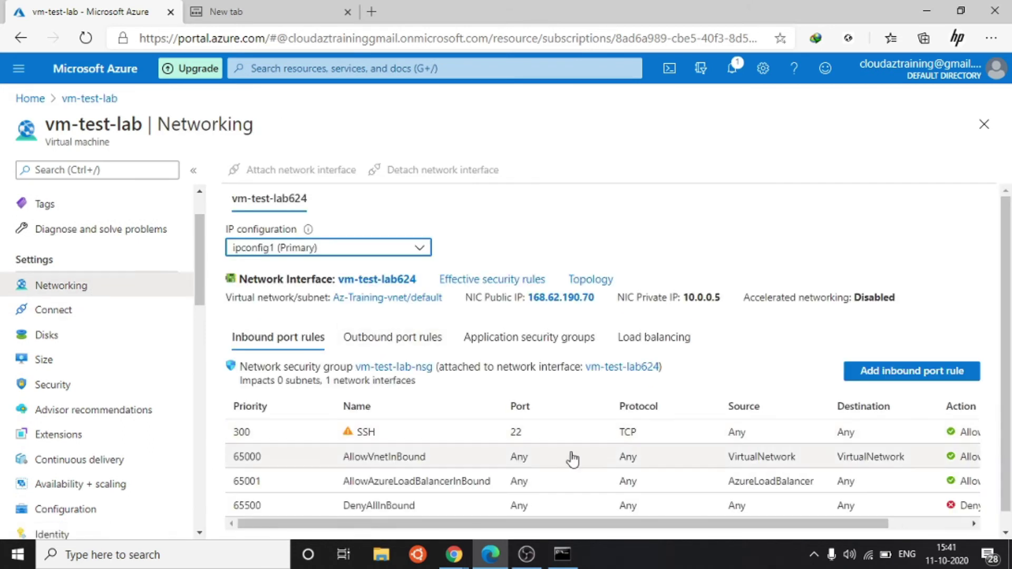
{"action": "left_click", "coordinate": [905, 374]}
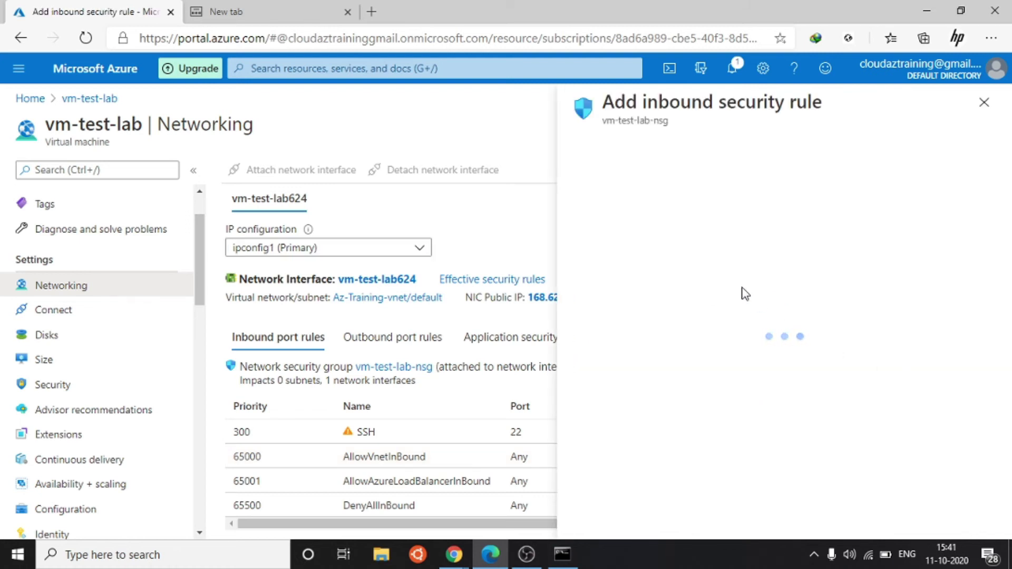
{"action": "left_click", "coordinate": [629, 347]}
{"action": "key", "text": "BackSpace"}
{"action": "key", "text": "BackSpace"}
{"action": "key", "text": "BackSpace"}
{"action": "key", "text": "BackSpace"}
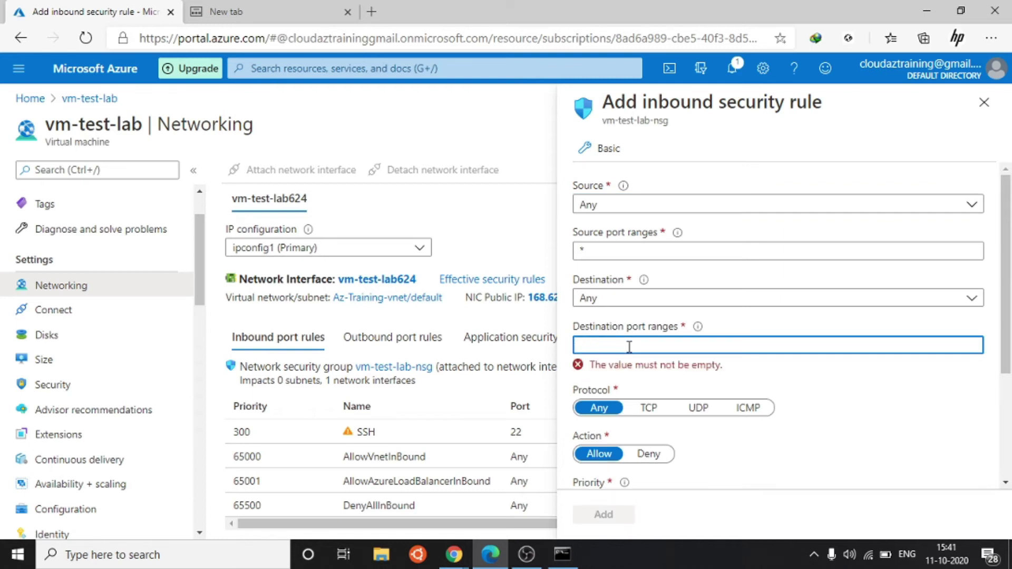
{"action": "type", "text": "*"}
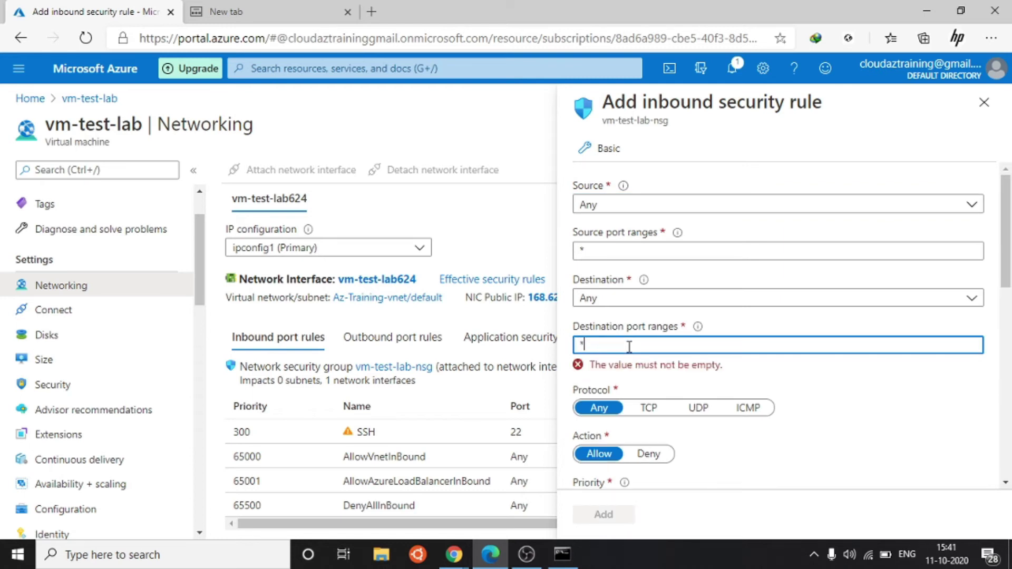
{"action": "left_click", "coordinate": [703, 210]}
{"action": "left_click", "coordinate": [675, 250]}
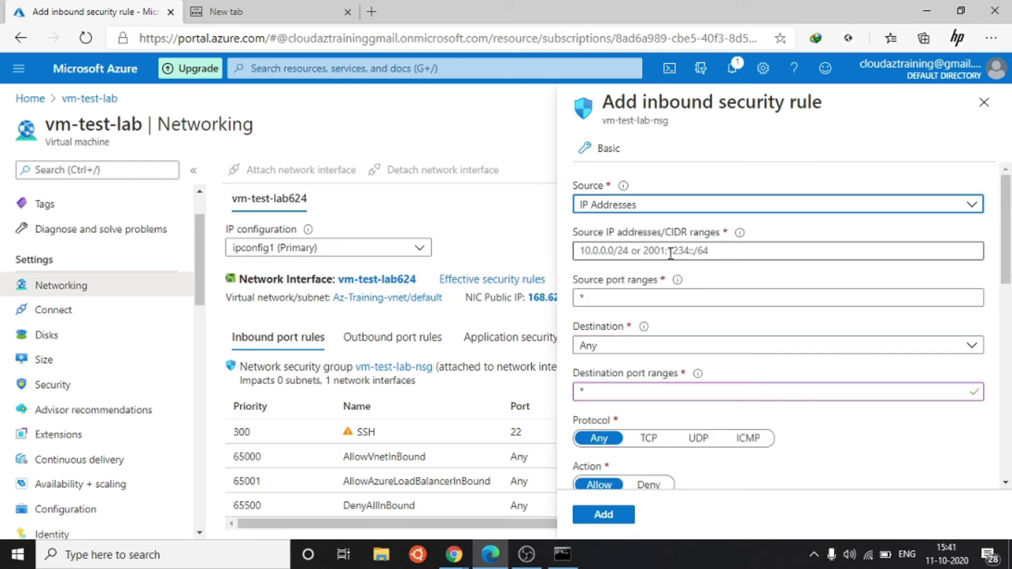
{"action": "left_click", "coordinate": [664, 251]}
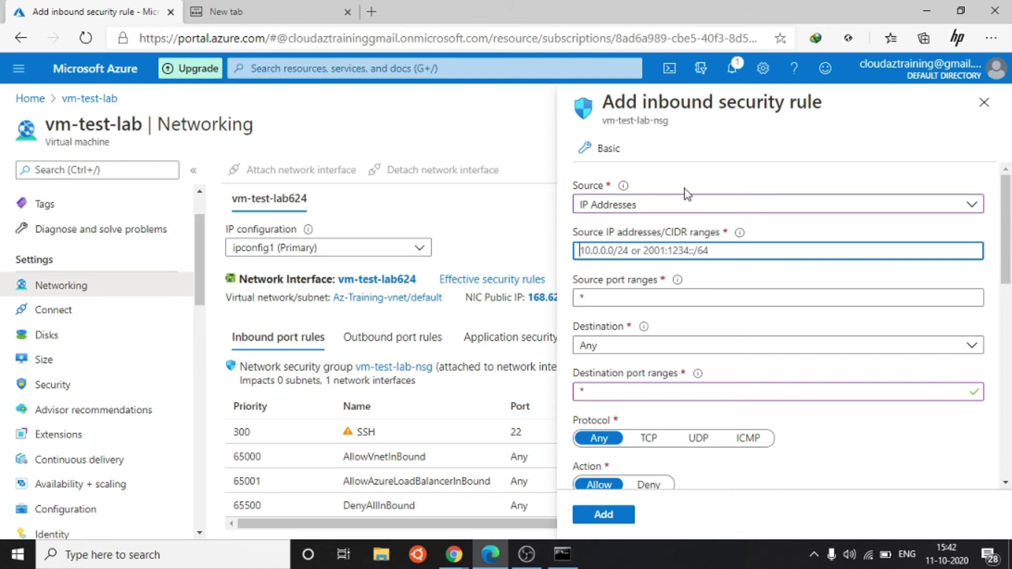
{"action": "left_click", "coordinate": [687, 205]}
{"action": "left_click", "coordinate": [622, 229]}
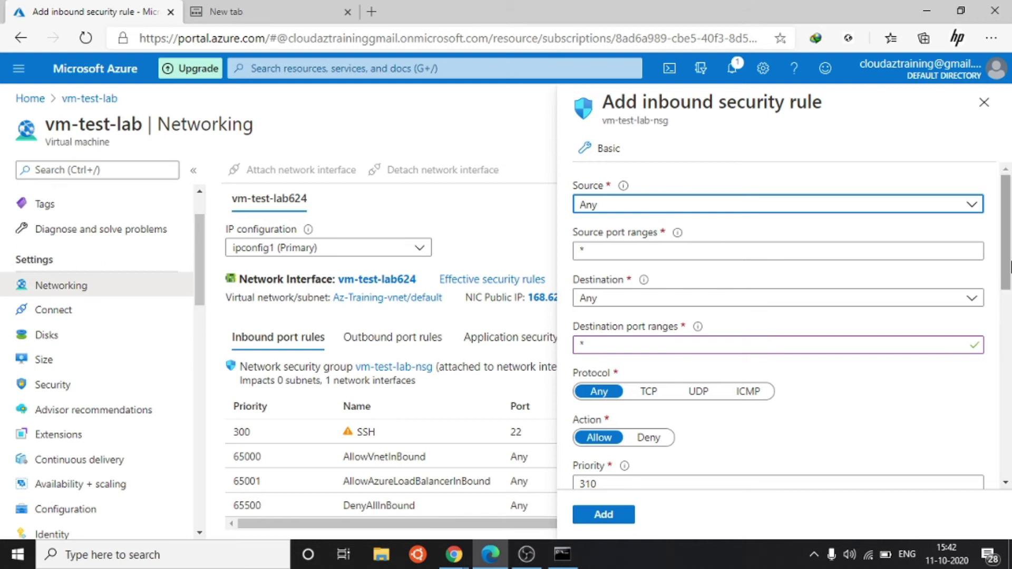
- Set the protocol of the new inbound security rule to ICMP
{"action": "scroll", "coordinate": [1009, 278], "scroll_direction": "down", "scroll_amount": 1}
{"action": "scroll", "coordinate": [1009, 279], "scroll_direction": "down", "scroll_amount": 1}
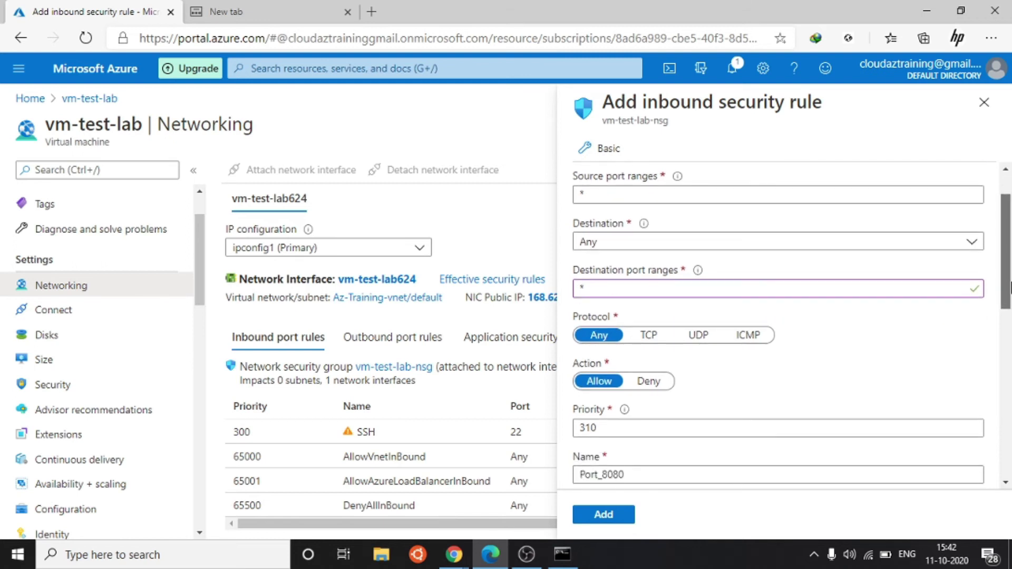
{"action": "left_click_drag", "start_coordinate": [1010, 287], "coordinate": [1010, 333]}
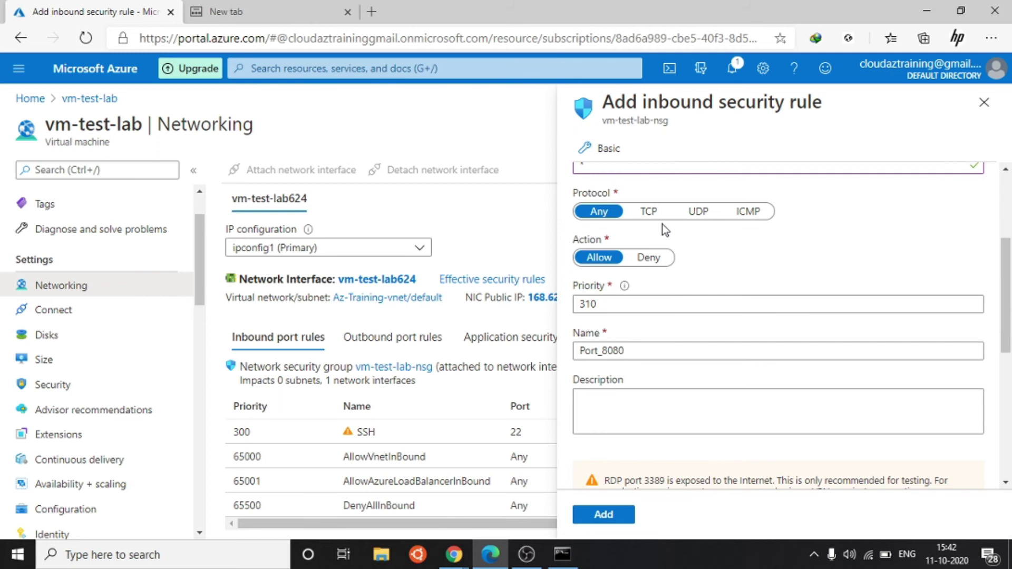
{"action": "left_click", "coordinate": [746, 213]}
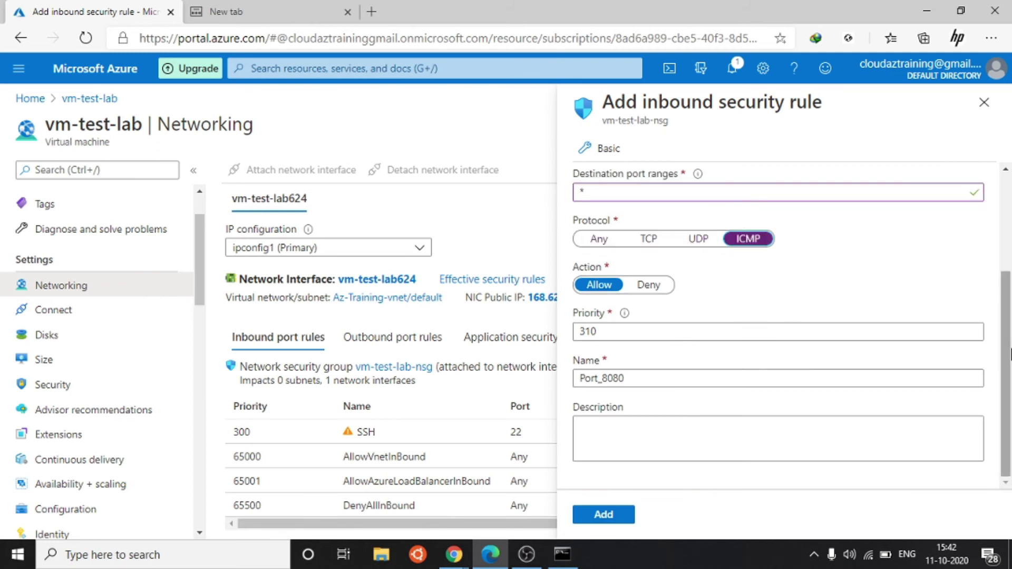
- Name the inbound security rule Port_Icmp and add it to the network security group
{"action": "left_click", "coordinate": [639, 377]}
{"action": "key", "text": "BackSpace"}
{"action": "key", "text": "BackSpace"}
{"action": "key", "text": "BackSpace"}
{"action": "key", "text": "BackSpace"}
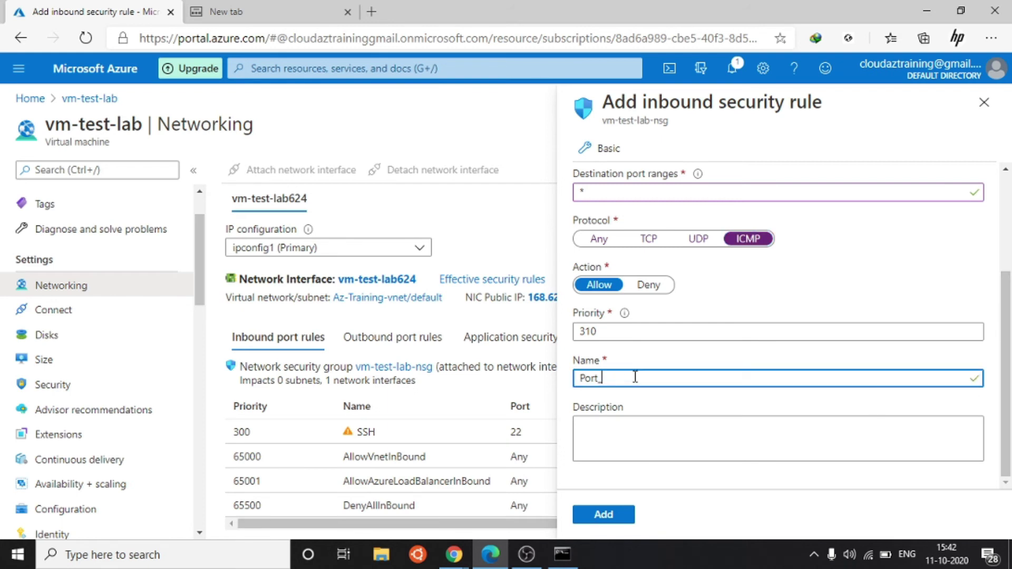
{"action": "type", "text": "ICmp"}
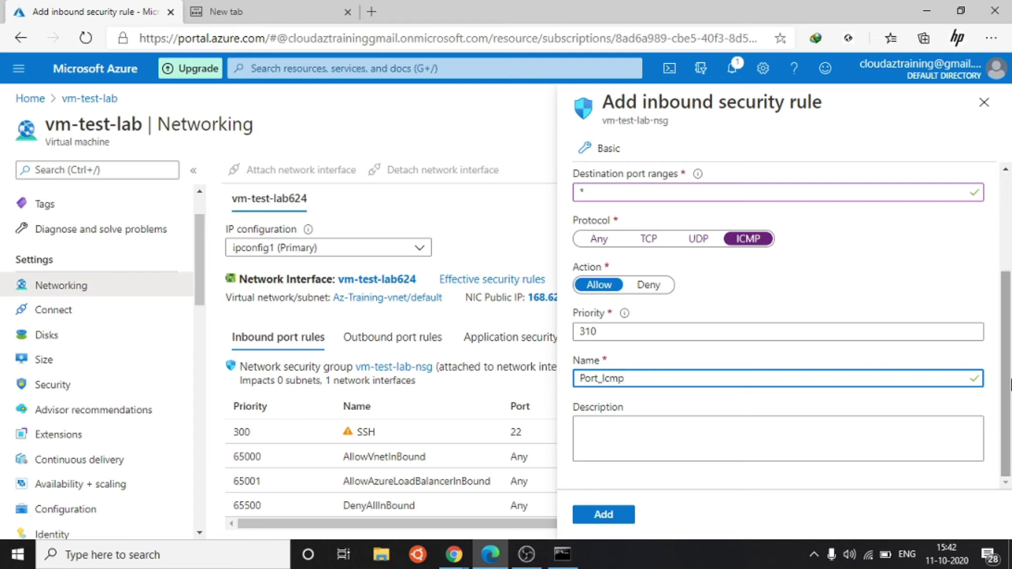
{"action": "left_click", "coordinate": [593, 517]}
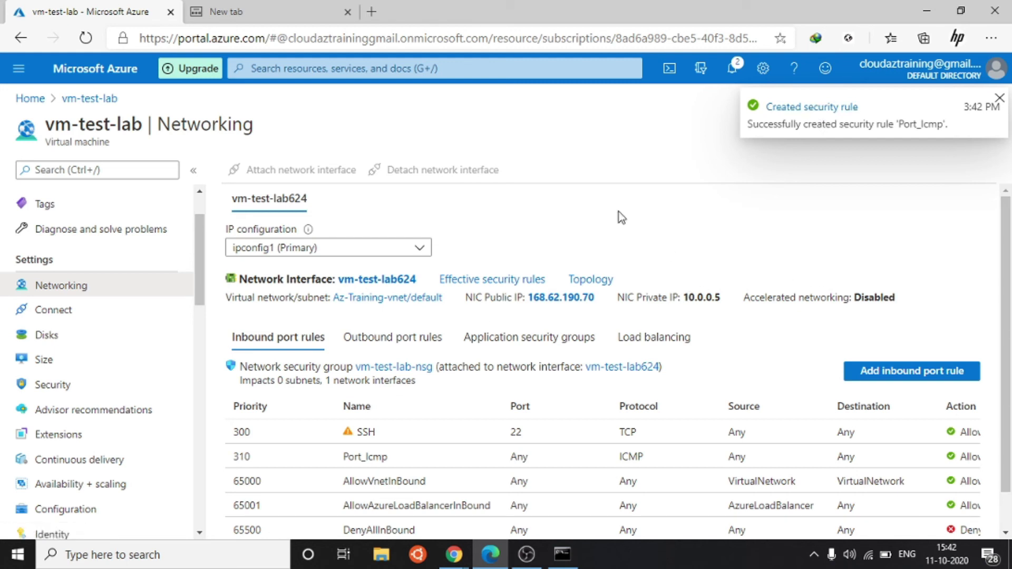
- Dismiss the notification, check the inbound port rules list and return to the vm-test-lab overview
{"action": "left_click", "coordinate": [1000, 98]}
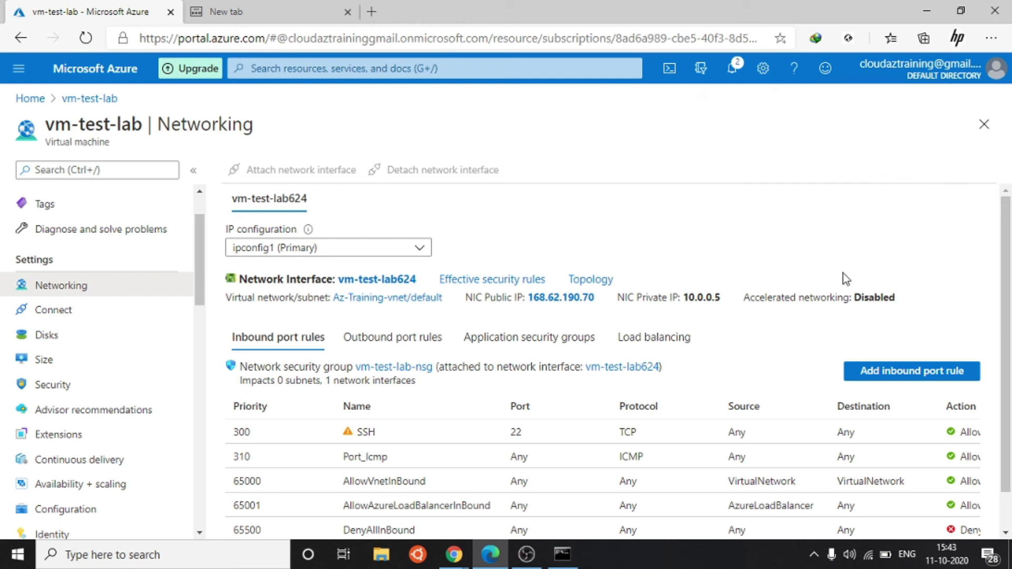
{"action": "scroll", "coordinate": [1007, 388], "scroll_direction": "down", "scroll_amount": 1}
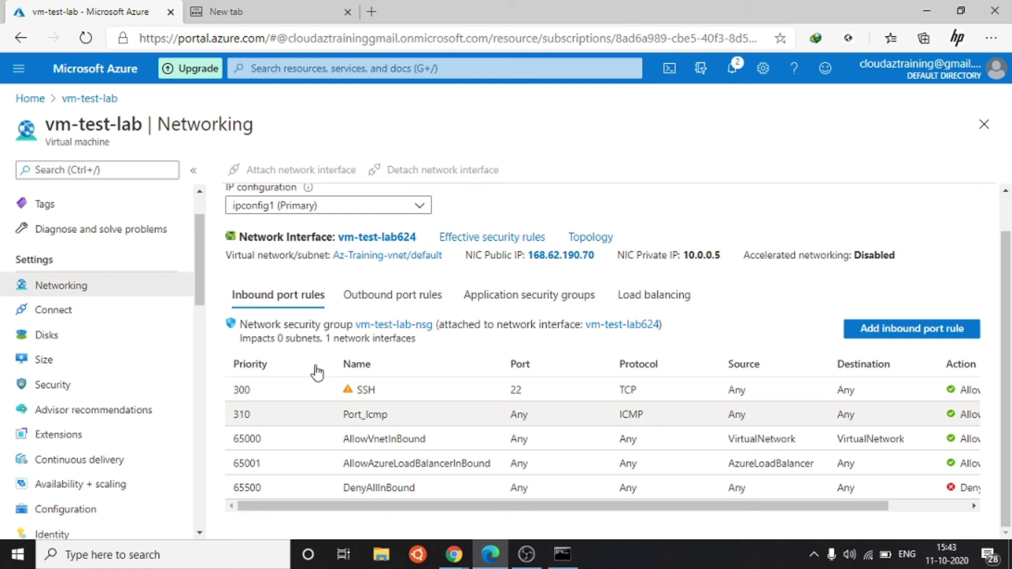
{"action": "left_click", "coordinate": [89, 99]}
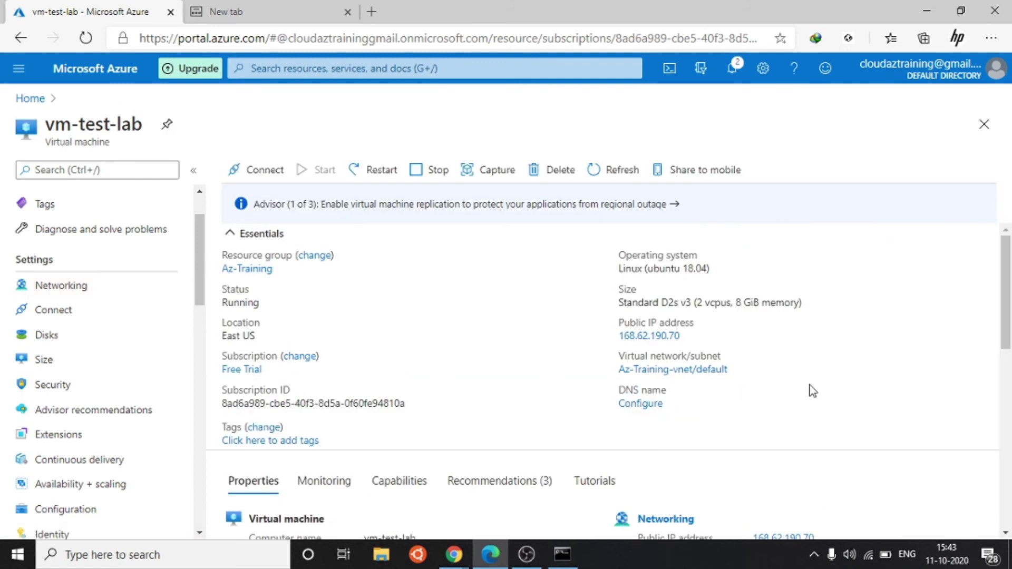
- Switch to Command Prompt and repeat the ping to 168.62.190.70
{"action": "left_click", "coordinate": [579, 558]}
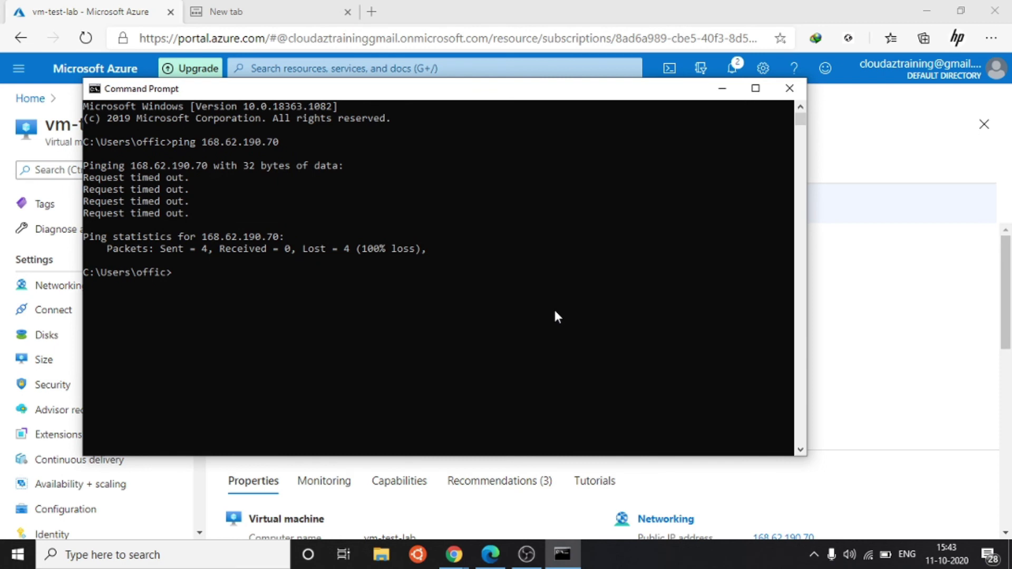
{"action": "key", "text": "Up"}
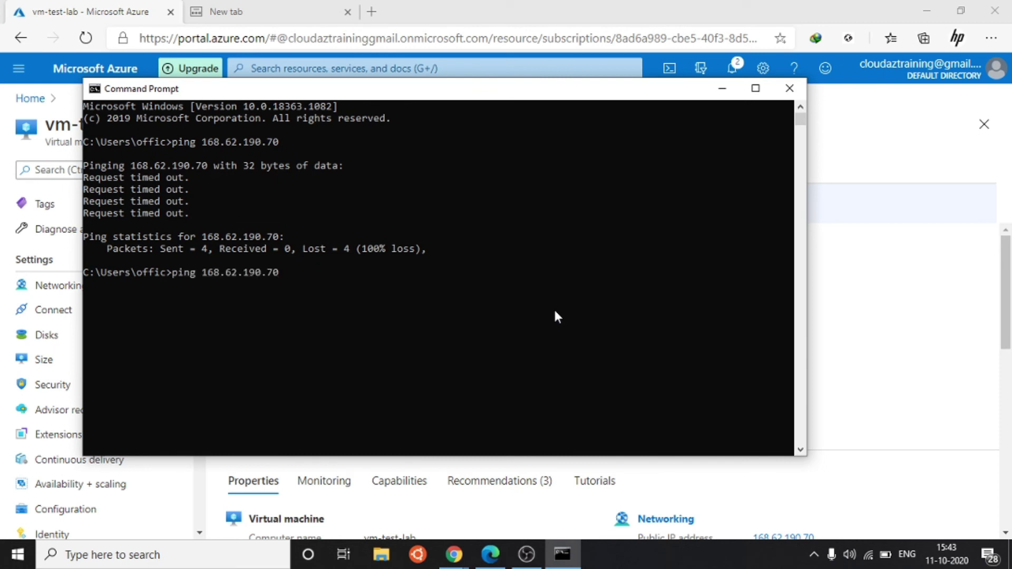
{"action": "key", "text": "Return"}
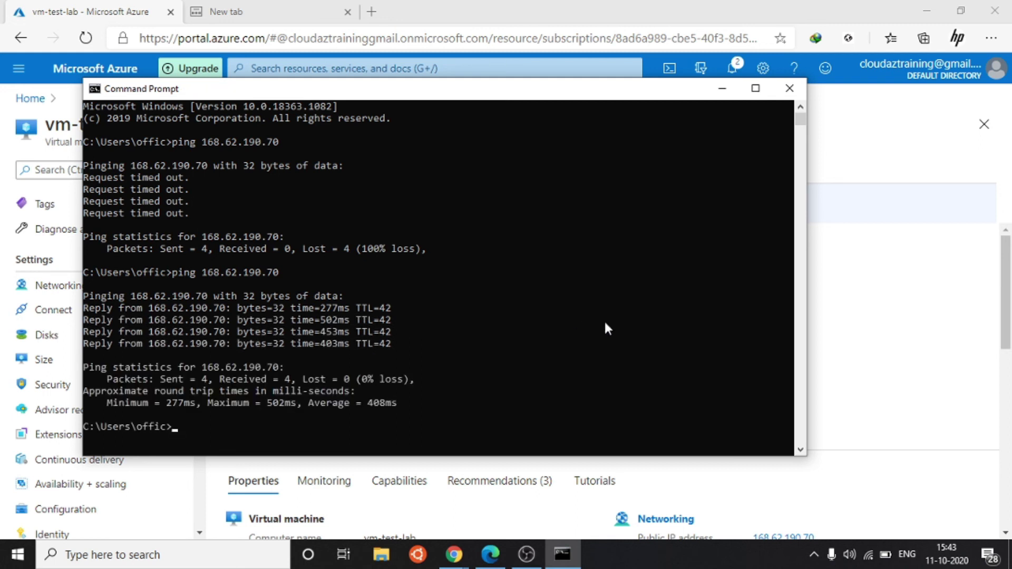
- Start a continuous ping to 168.62.190.70 with the -t option and minimize the Command Prompt window
{"action": "key", "text": "Up"}
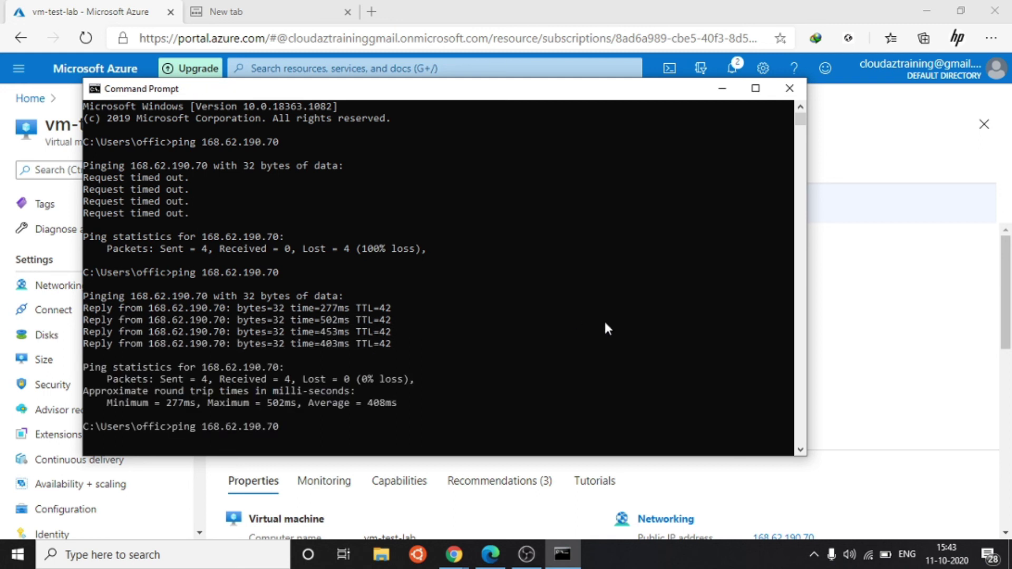
{"action": "type", "text": "-t"}
{"action": "key", "text": "Return"}
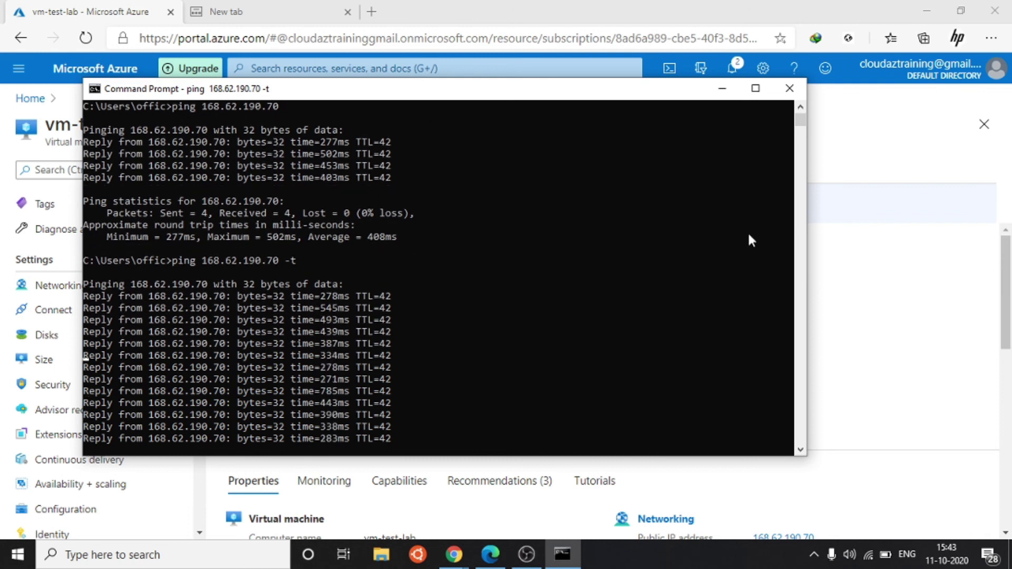
{"action": "left_click_drag", "start_coordinate": [721, 90], "coordinate": [725, 95]}
{"action": "left_click", "coordinate": [744, 92]}
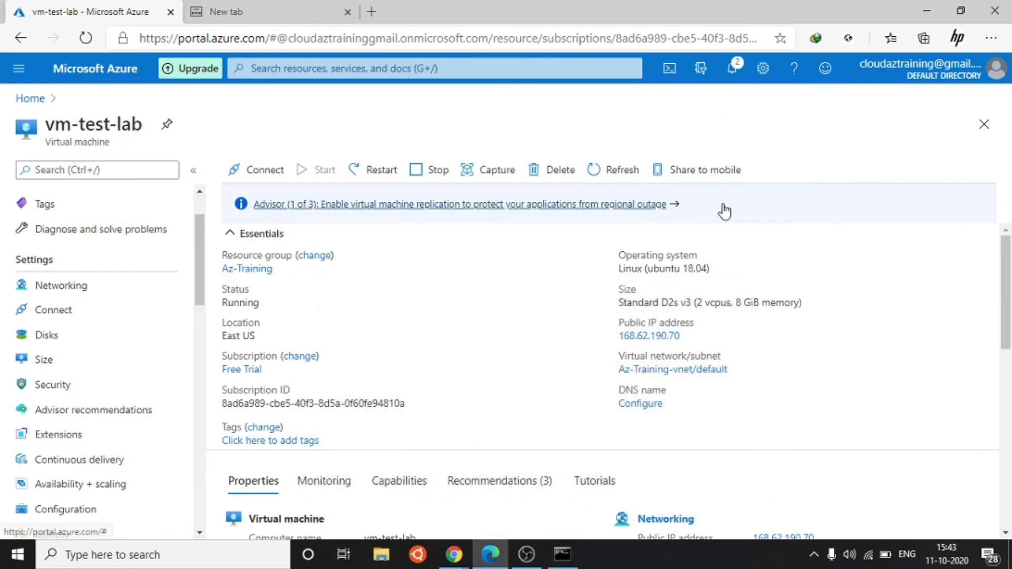